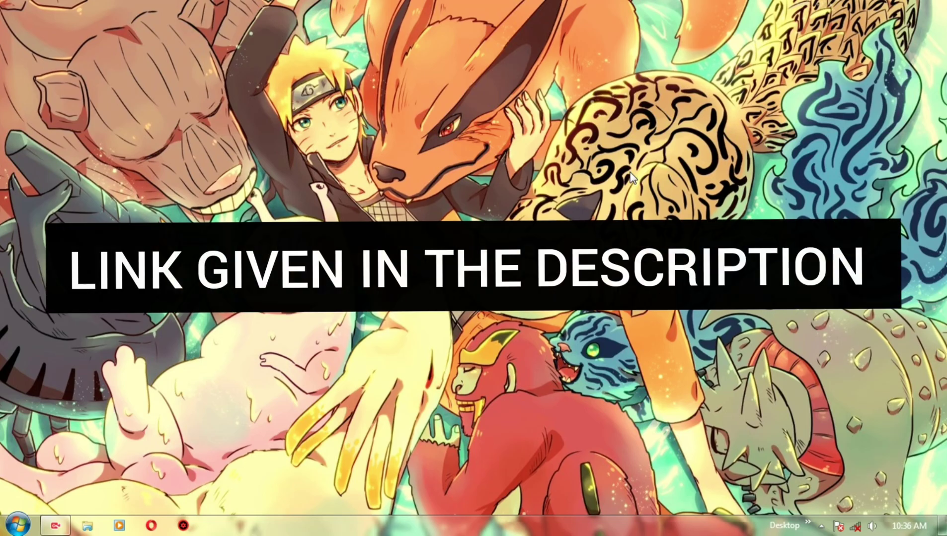
- Launch Opera, search for 'spotify', and pick the 'spotify web' suggestion
left_click(151, 526)
type("spo")
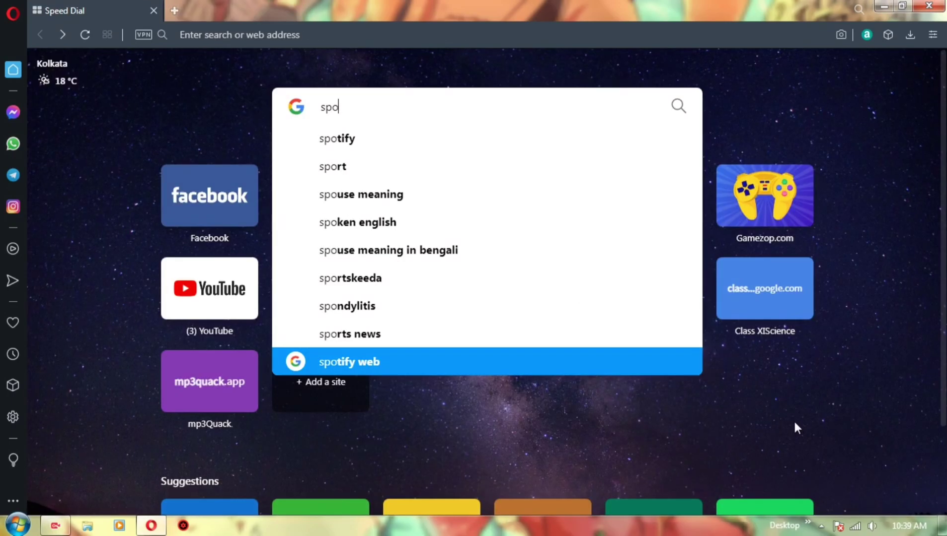
type("tify")
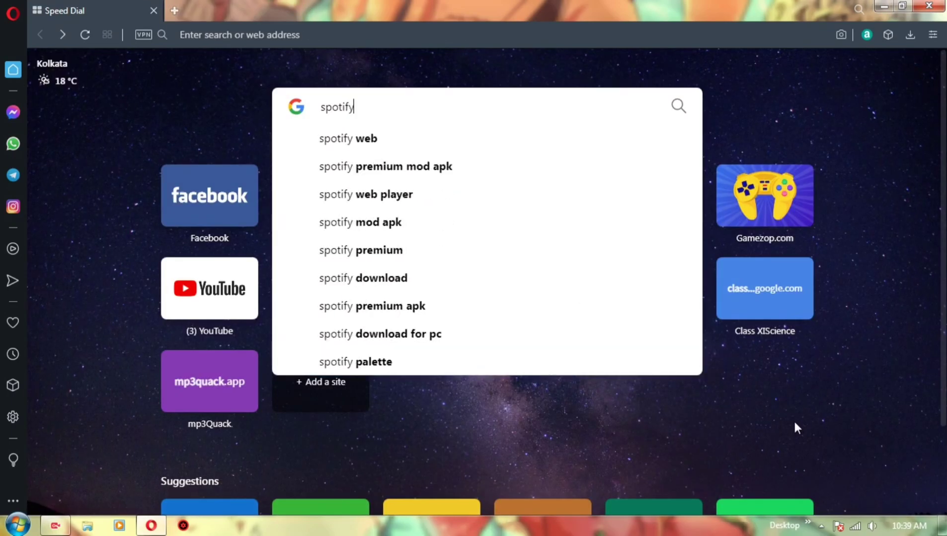
left_click(532, 140)
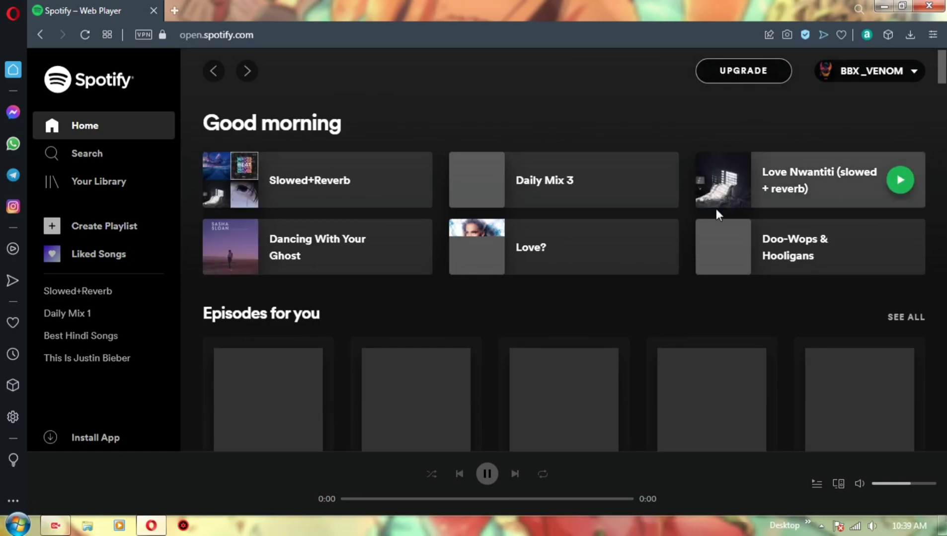
- Scroll the Spotify home page down to the Made For mixes like Discover Weekly and Daily Mix
scroll(531, 298, "down", 1)
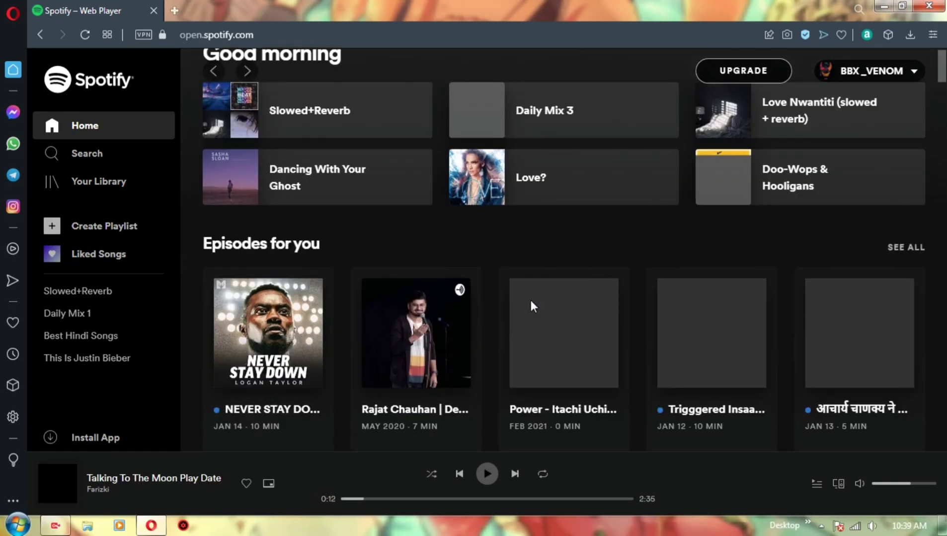
scroll(532, 303, "down", 2)
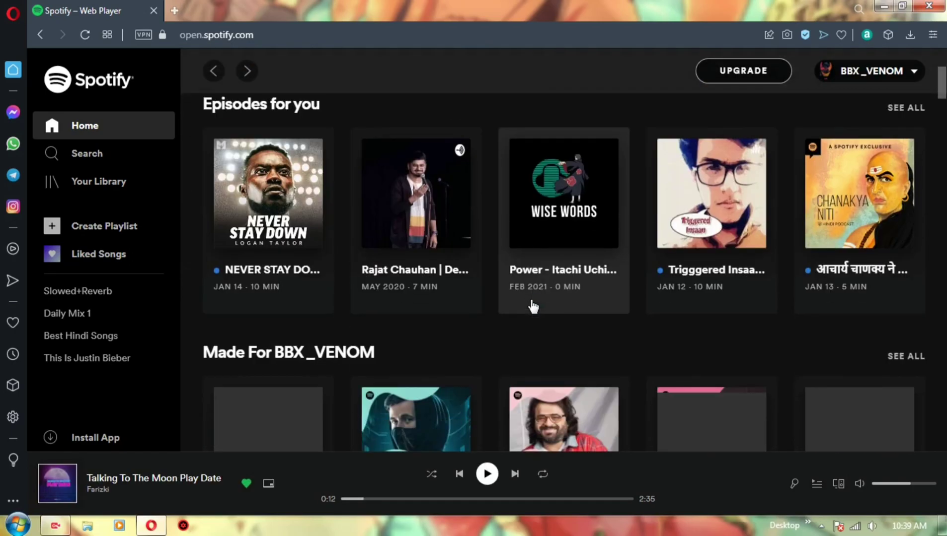
scroll(533, 305, "down", 1)
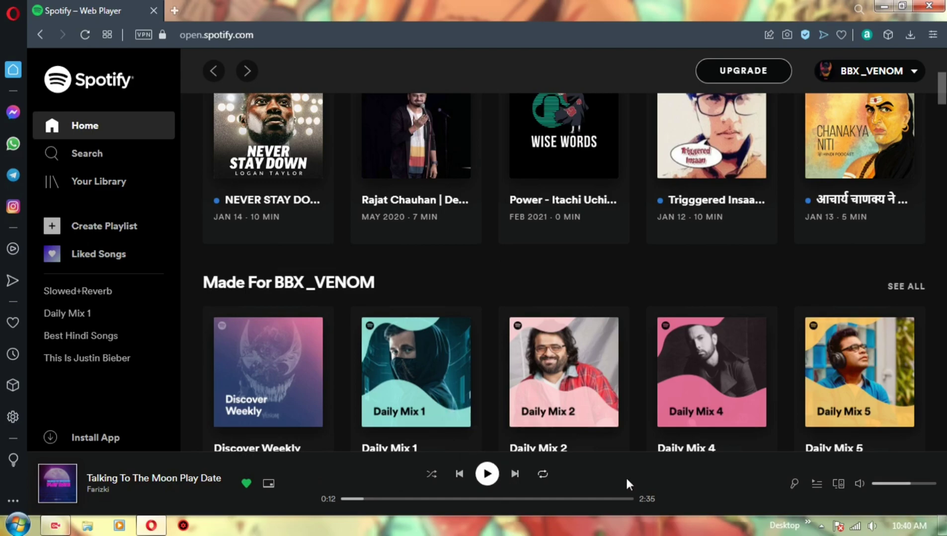
- Play the current track and skip through the queue's slowed songs back to Talking To The Moon Play Date
key("space")
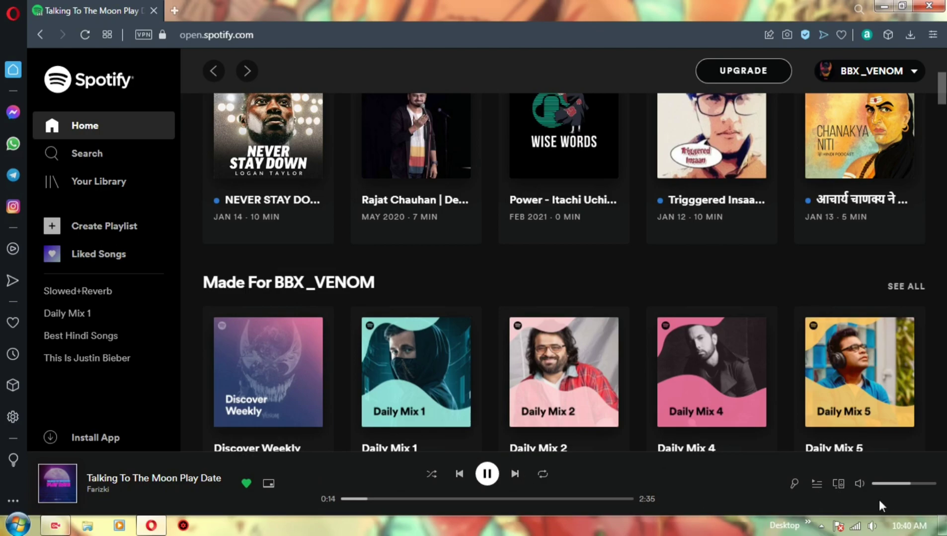
left_click(514, 473)
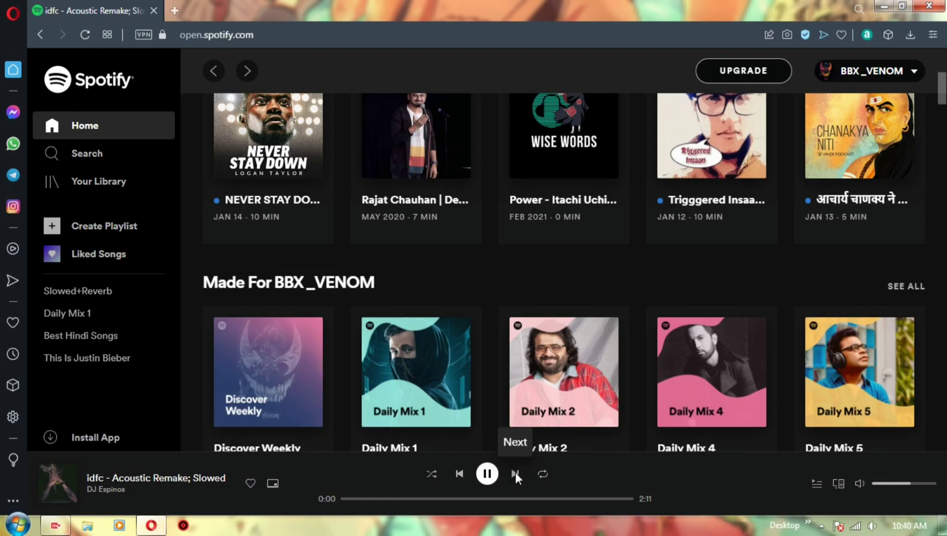
left_click(515, 473)
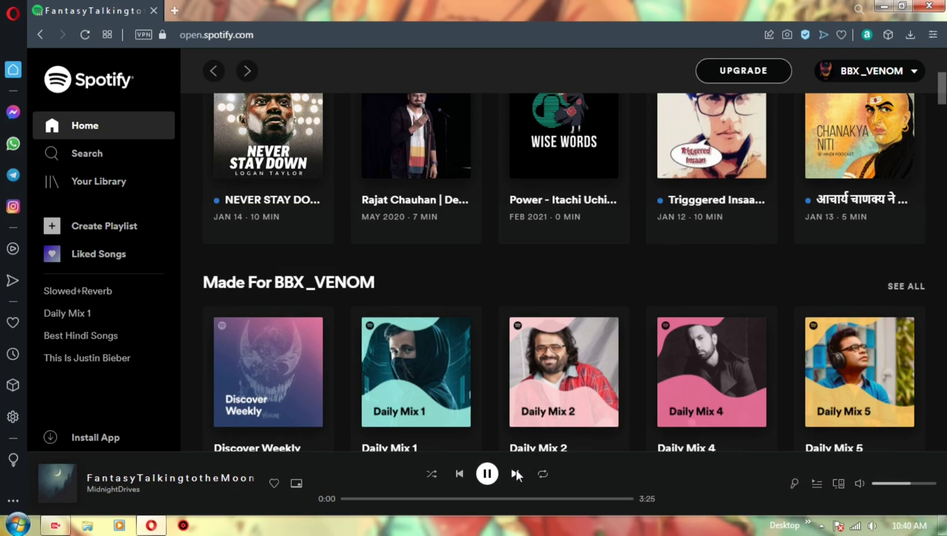
left_click(515, 470)
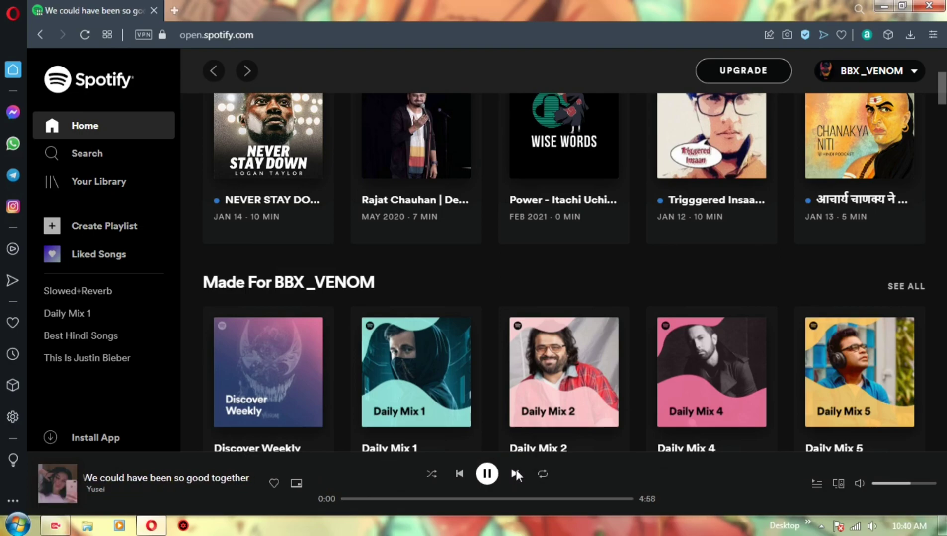
left_click(516, 470)
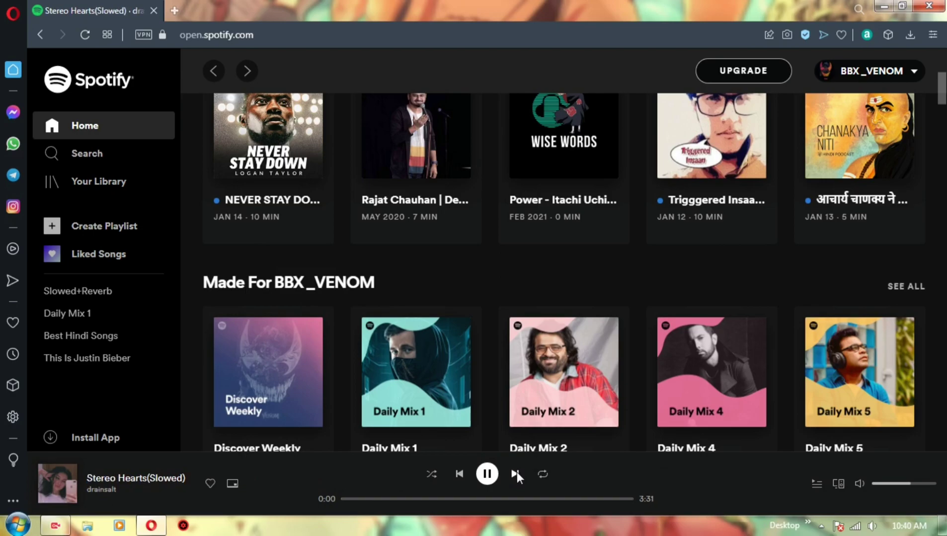
left_click(516, 473)
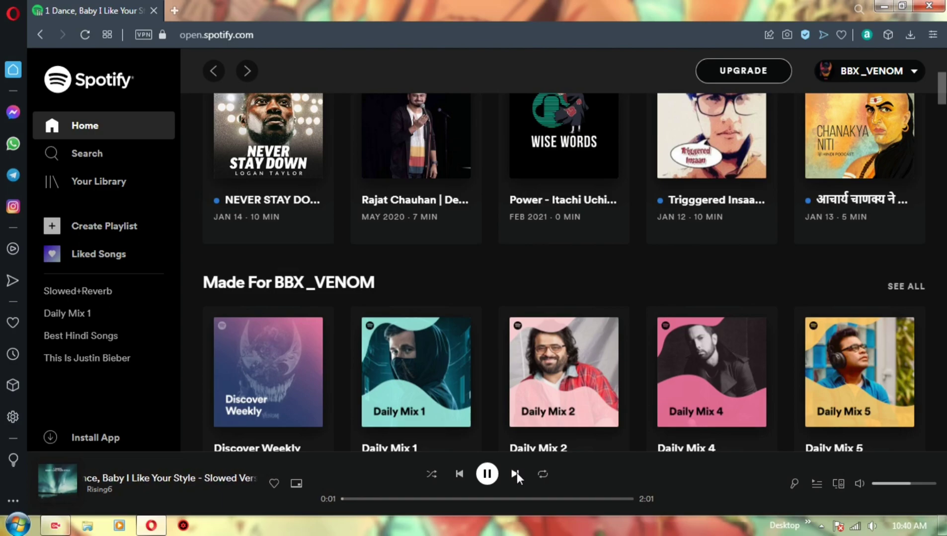
left_click(516, 473)
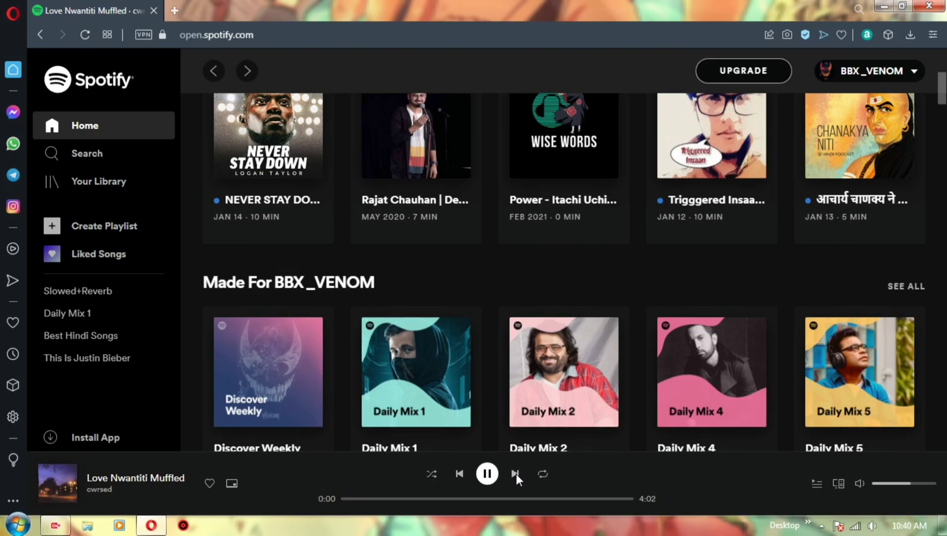
left_click(515, 473)
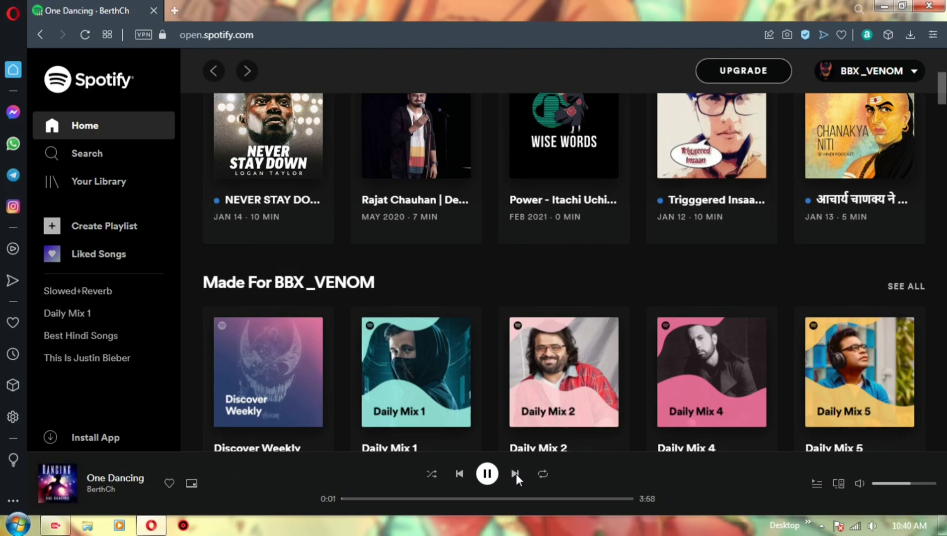
left_click(516, 474)
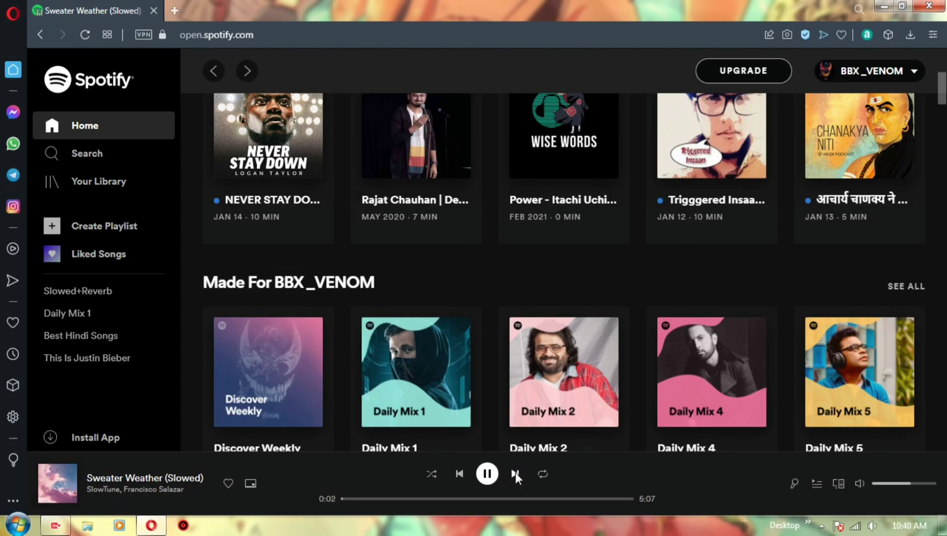
left_click(514, 474)
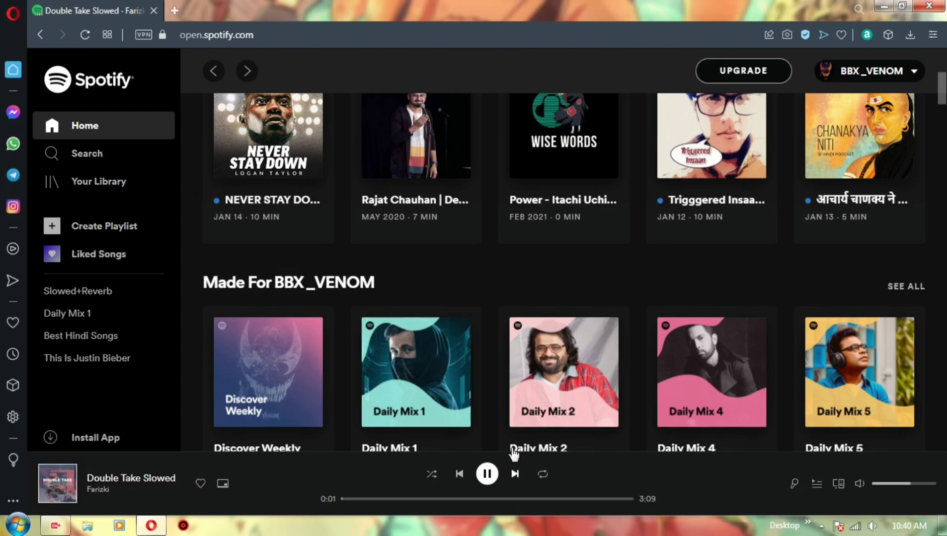
left_click(517, 475)
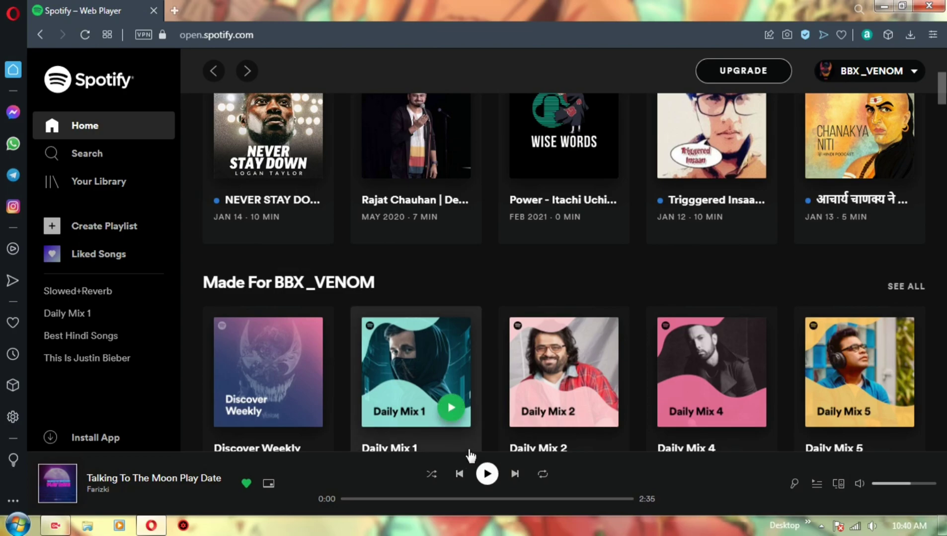
- Return to the page top and confirm the SpotiAds popup shows 0 audio ads removed
key("Home")
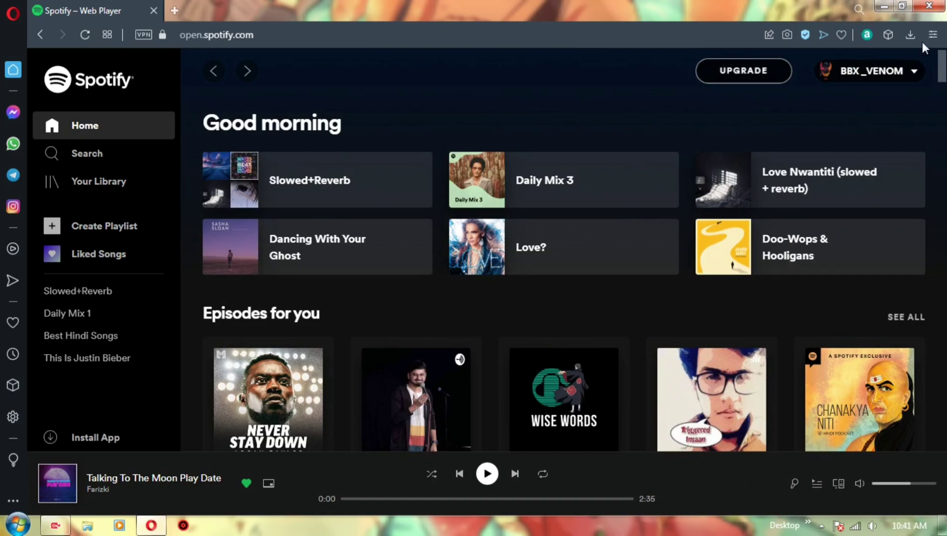
left_click(889, 37)
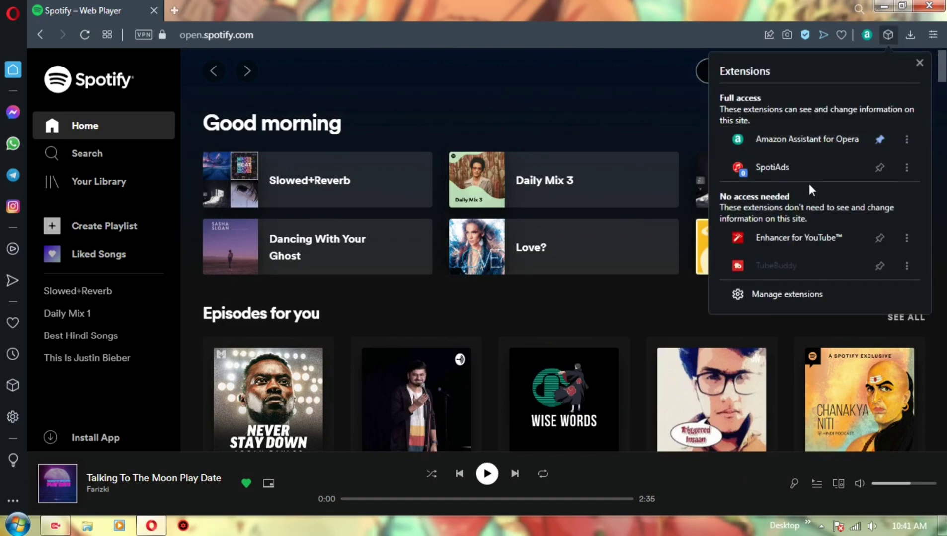
left_click(889, 32)
left_click(887, 32)
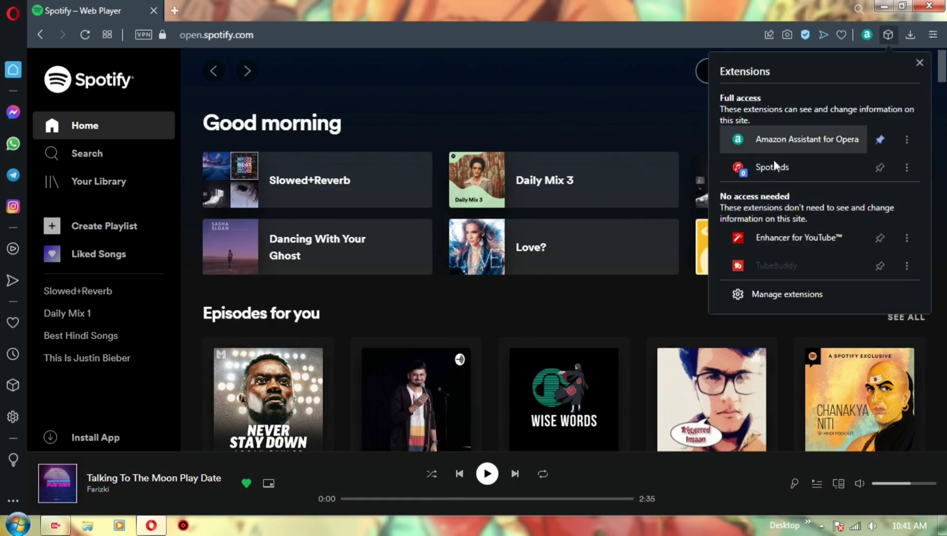
left_click(789, 161)
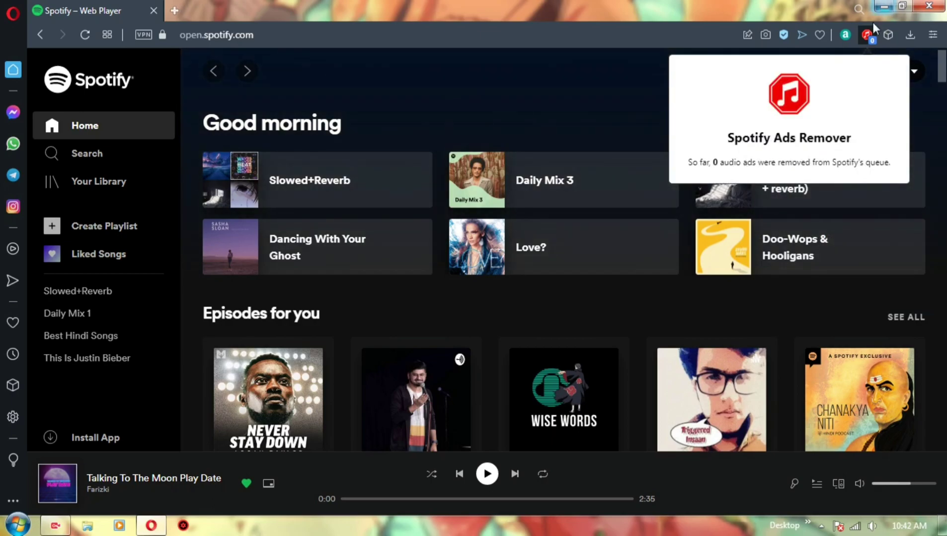
scroll(602, 254, "down", 10)
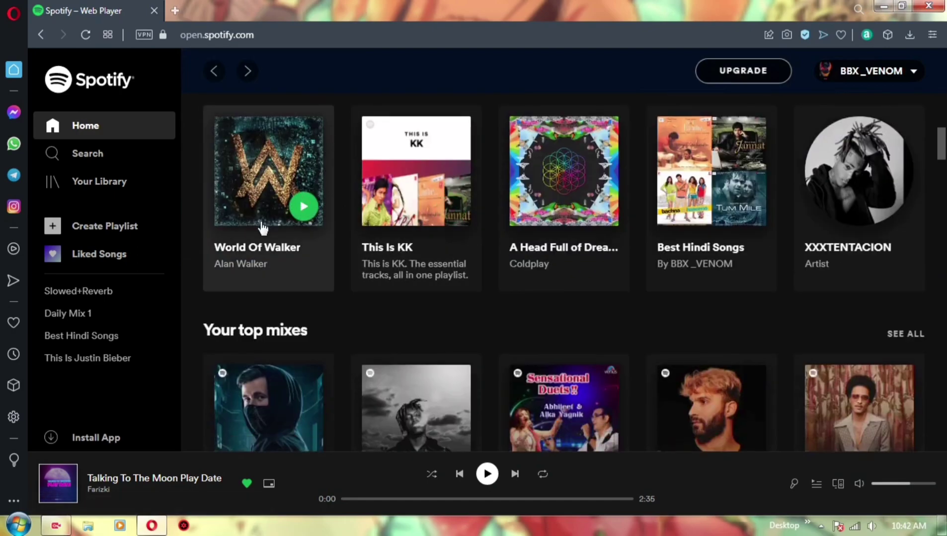
- Play the World Of Walker album, skip two tracks to Paradise, and pause it
left_click(262, 228)
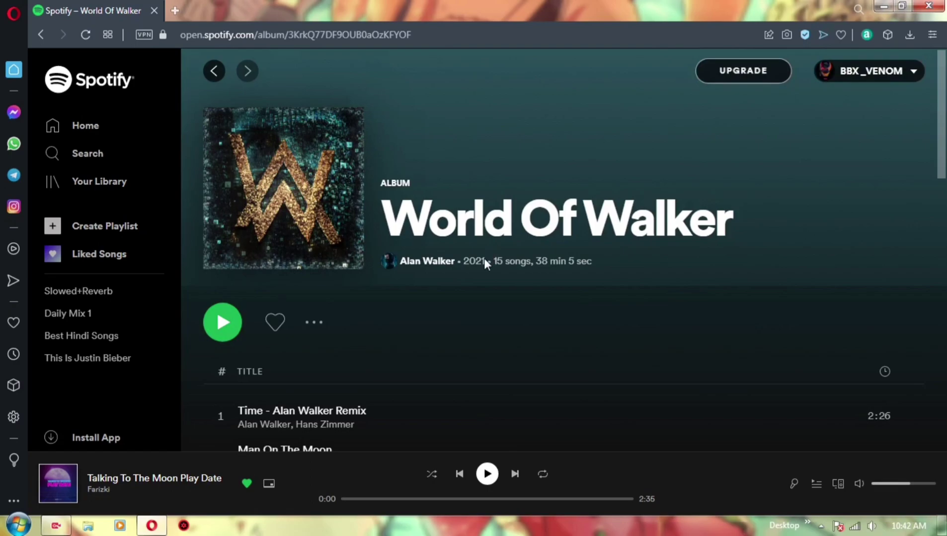
scroll(480, 263, "down", 5)
left_click(515, 474)
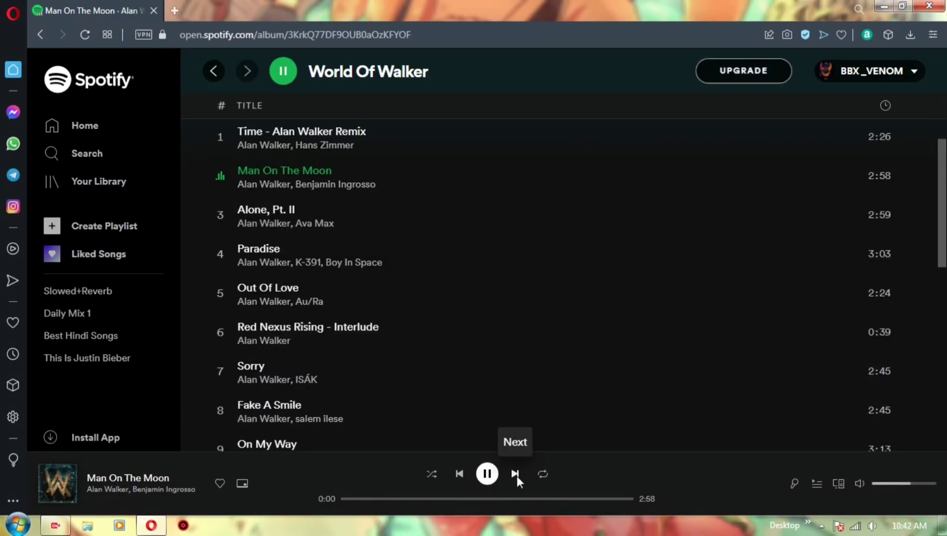
left_click(515, 474)
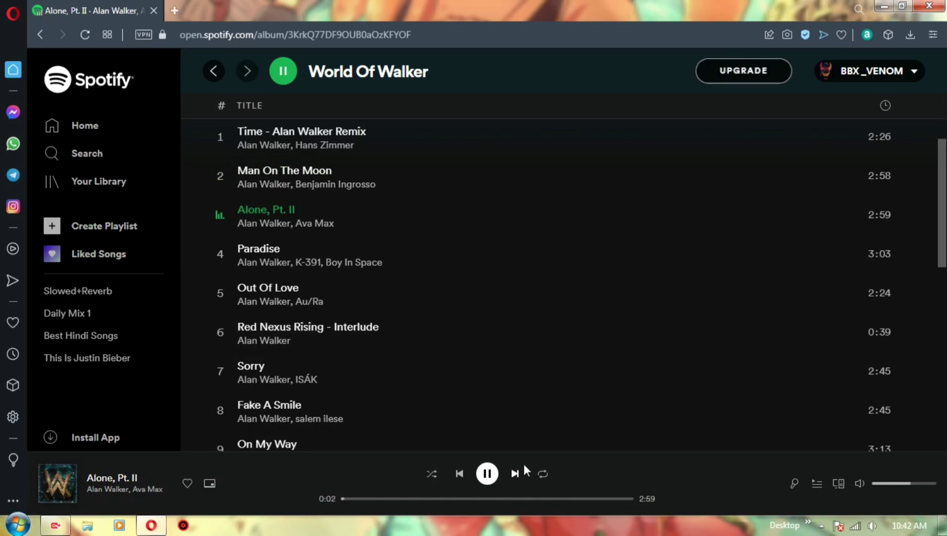
left_click(515, 473)
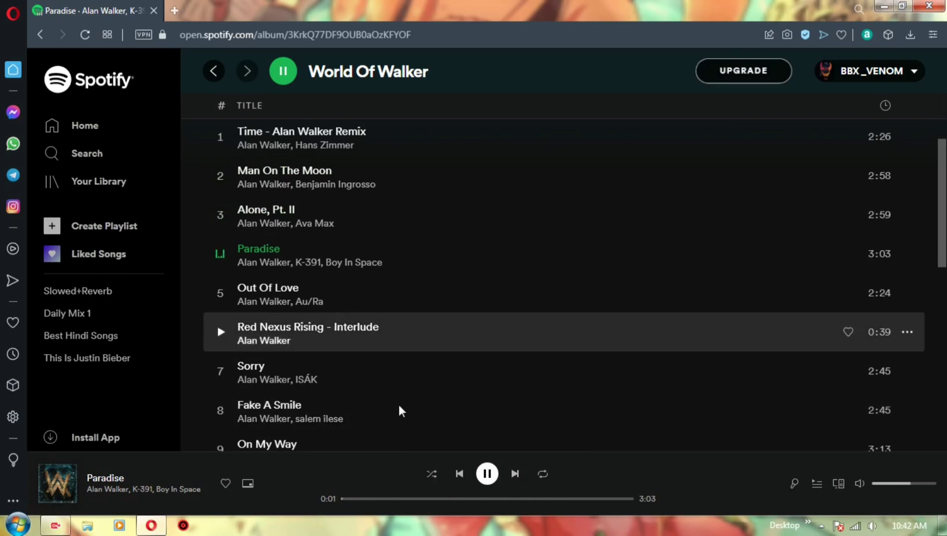
left_click(494, 475)
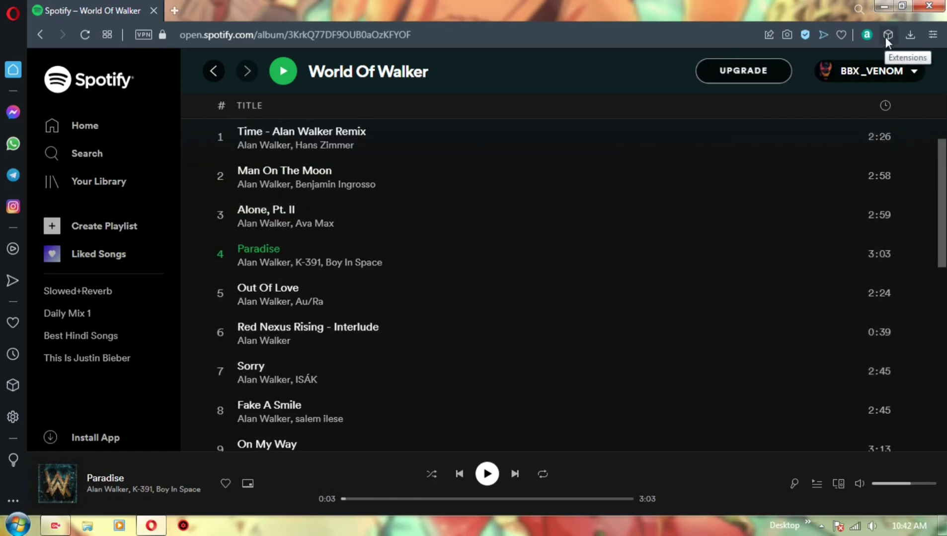
left_click(887, 35)
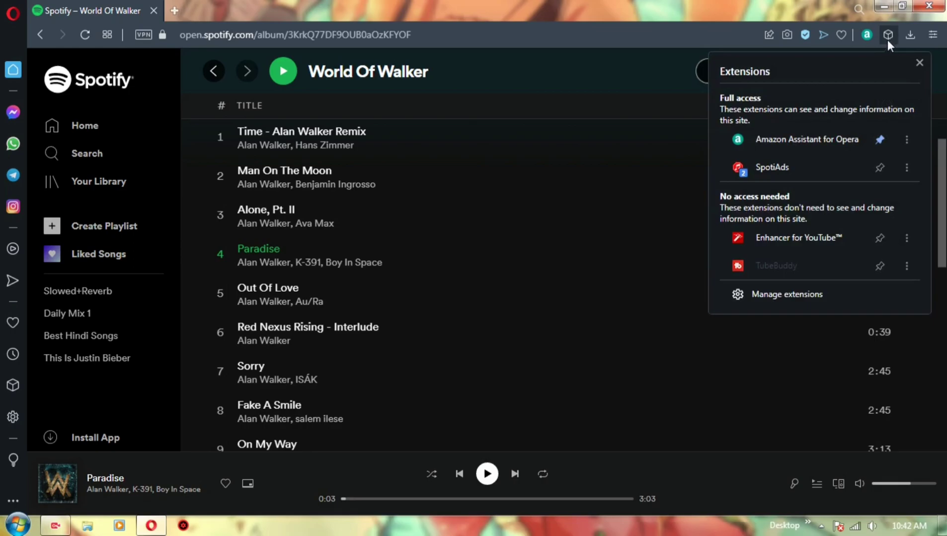
left_click(784, 163)
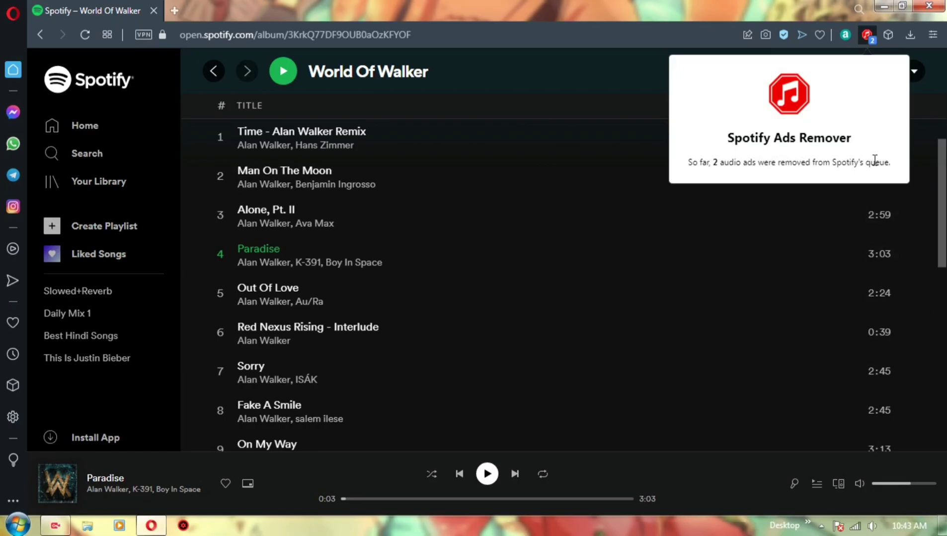
left_click(873, 29)
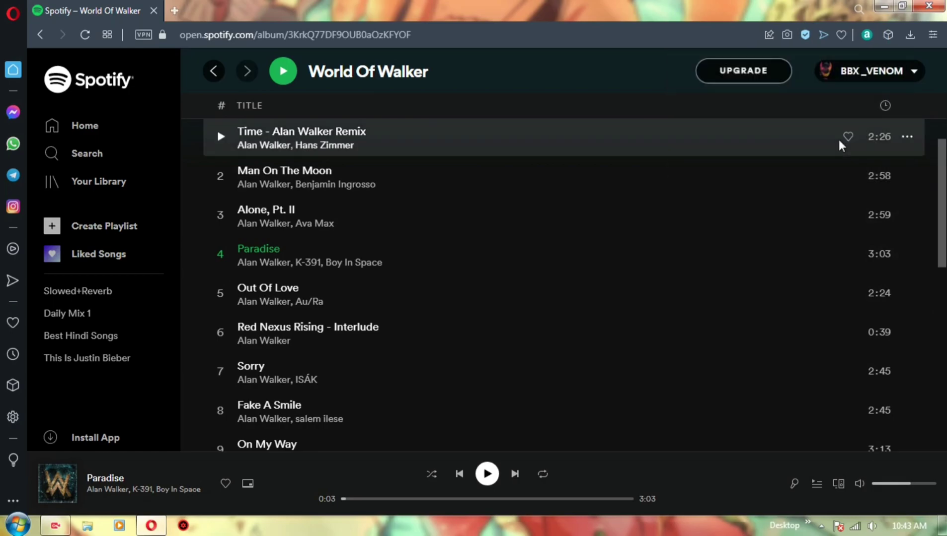